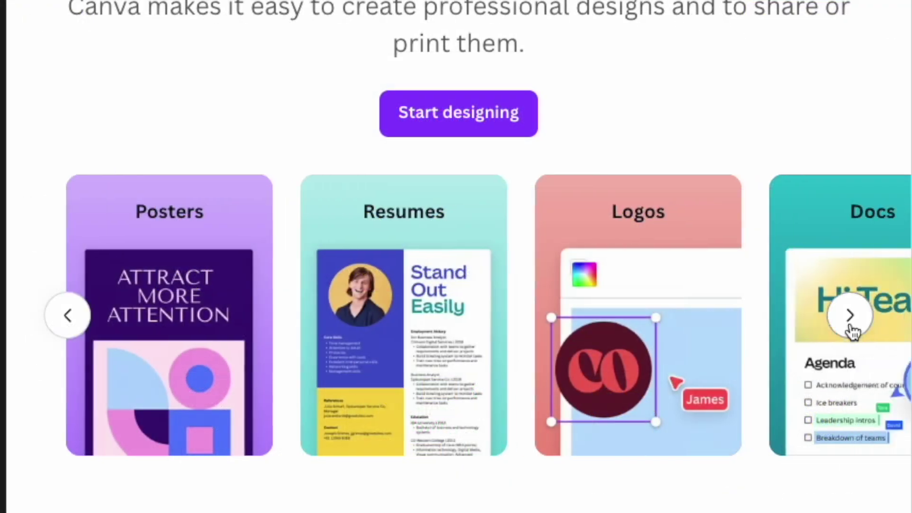
Flip through two pages of template categories and give the surf photo a Duotone effect
{"action": "left_click", "coordinate": [850, 316]}
{"action": "left_click", "coordinate": [850, 316]}
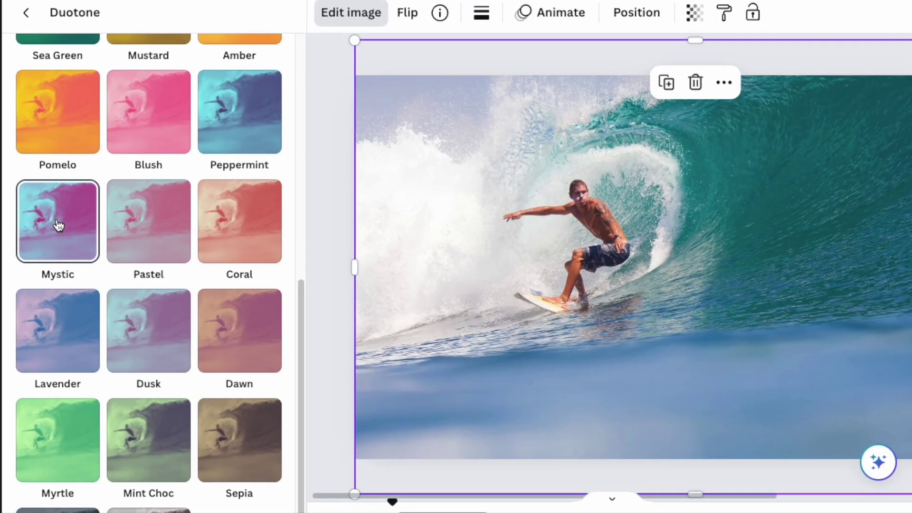
{"action": "left_click", "coordinate": [57, 225]}
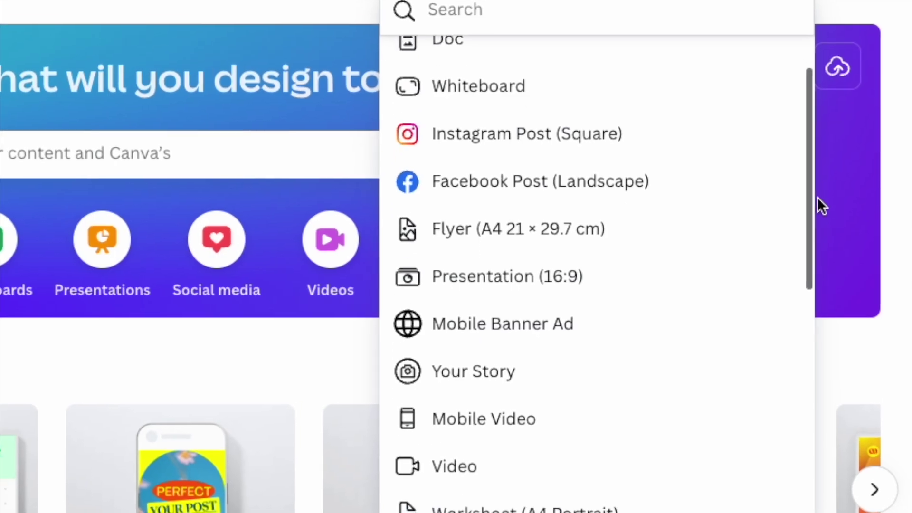
{"action": "left_click_drag", "start_coordinate": [819, 205], "coordinate": [835, 288]}
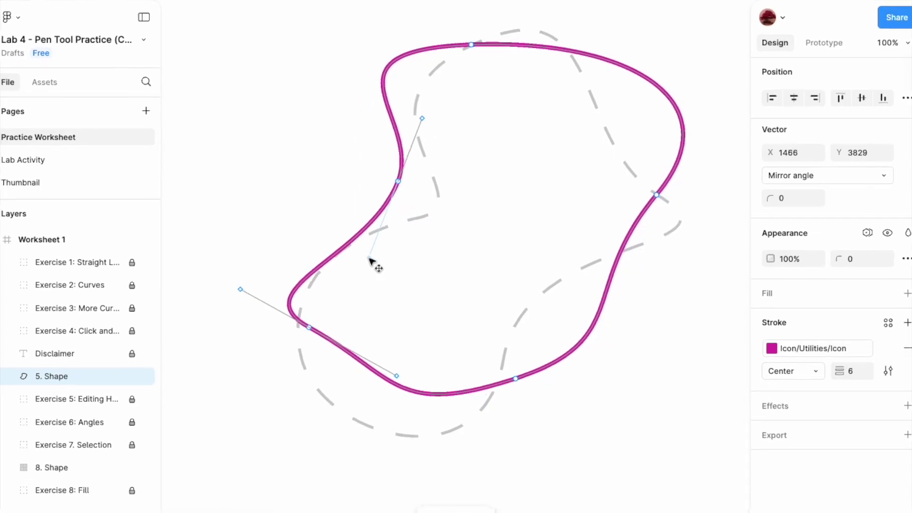
Pull a Bezier handle so the magenta curve bends toward the dashed outline
{"action": "left_click_drag", "start_coordinate": [370, 260], "coordinate": [272, 195]}
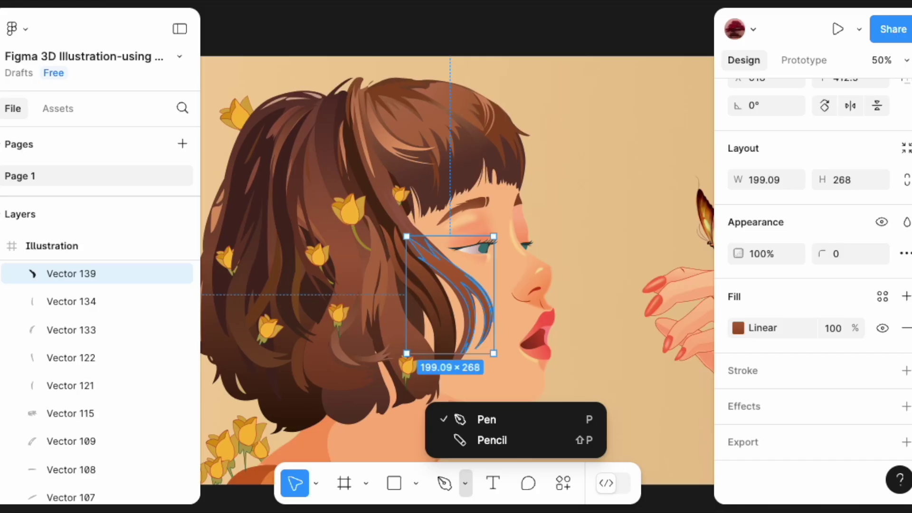
Zoom in twice with Ctrl+= on the girl's eye and hair strand
{"action": "key", "text": "ctrl+equal"}
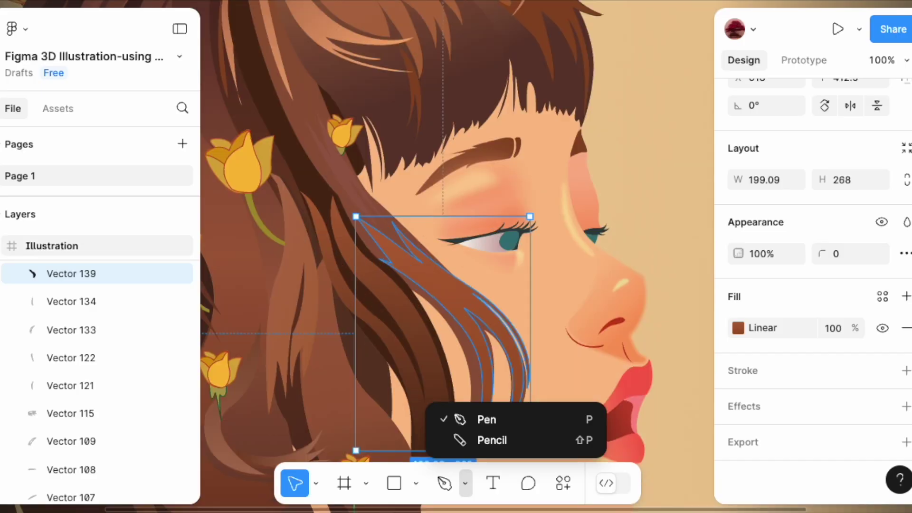
{"action": "key", "text": "ctrl+equal"}
{"action": "key", "text": "ctrl+equal"}
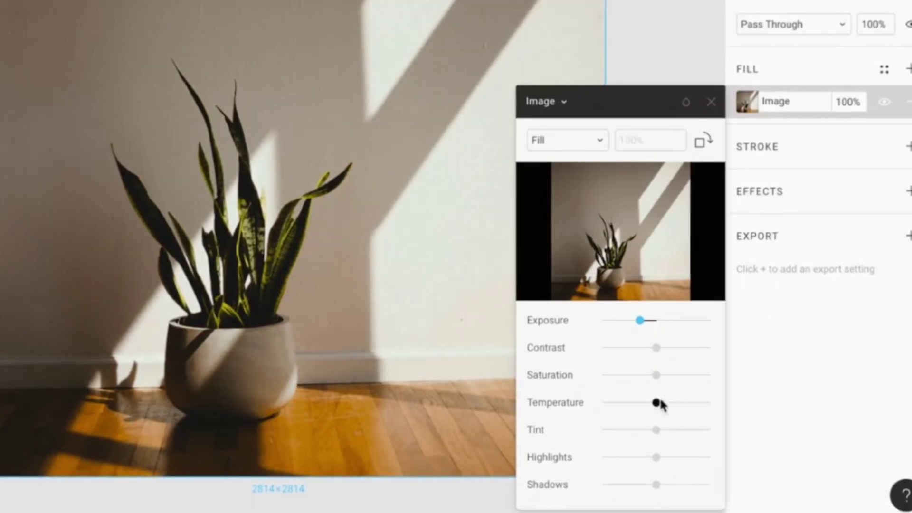
Cool the plant photo's temperature, change its exposure, and apply the car photo crop
{"action": "left_click_drag", "start_coordinate": [657, 403], "coordinate": [639, 406]}
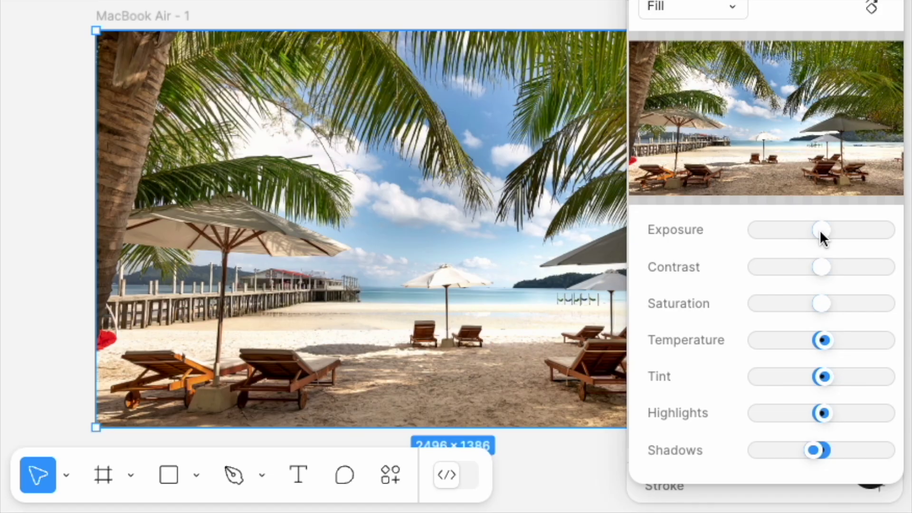
{"action": "left_click_drag", "start_coordinate": [819, 230], "coordinate": [829, 230]}
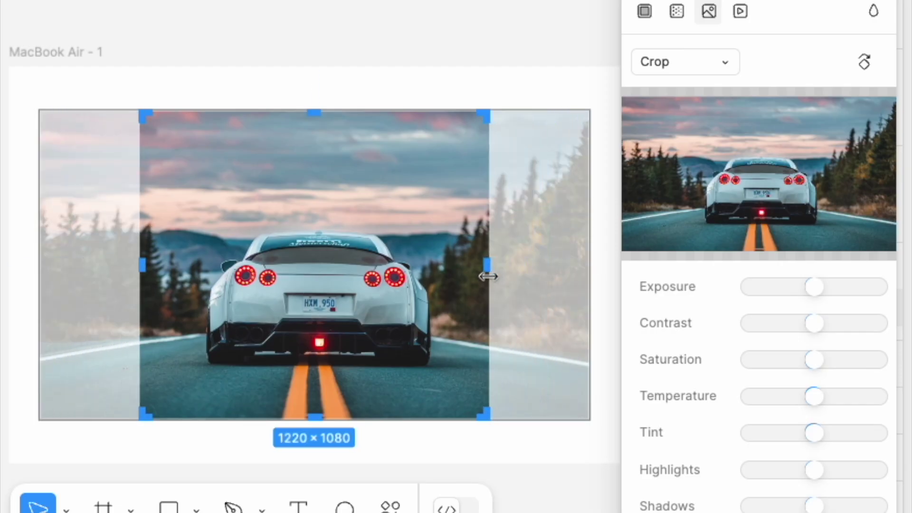
{"action": "key", "text": "Return"}
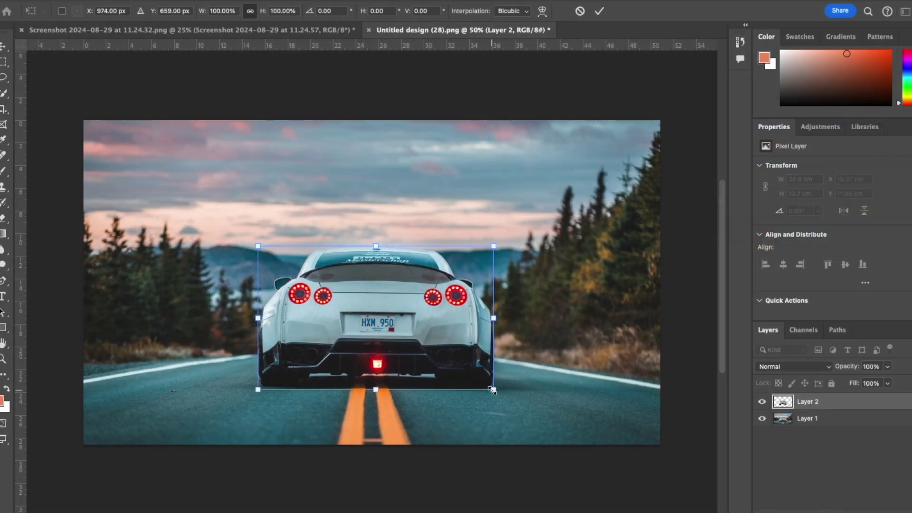
Scale up the cut-out car on Layer 2 using a Free Transform corner handle
{"action": "left_click_drag", "start_coordinate": [504, 399], "coordinate": [519, 410]}
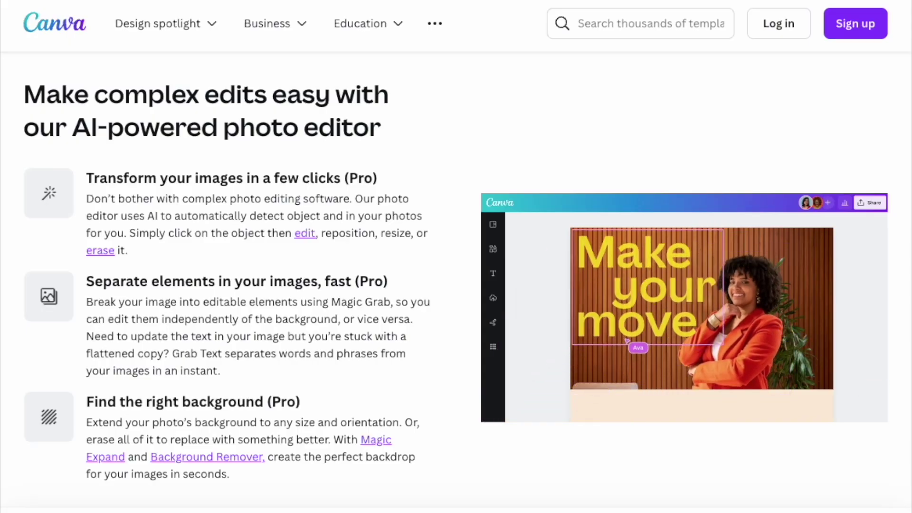
Strip the photo's blue background, browse more effects, and Magic Expand the skyline to the whole page
{"action": "left_click", "coordinate": [43, 137]}
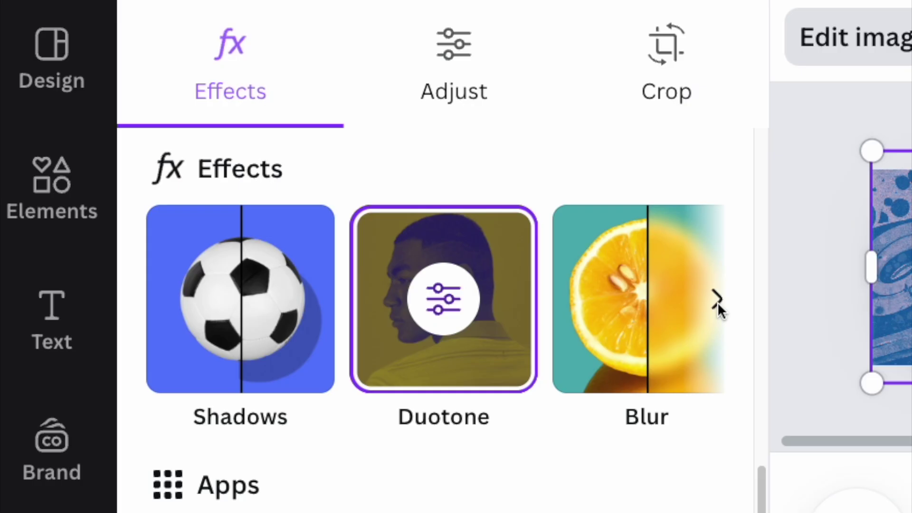
{"action": "left_click", "coordinate": [714, 303]}
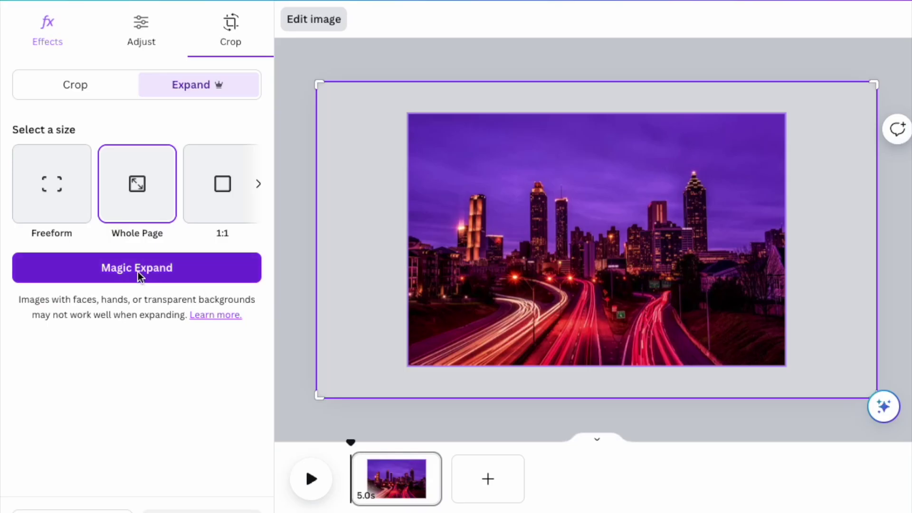
{"action": "left_click", "coordinate": [137, 272]}
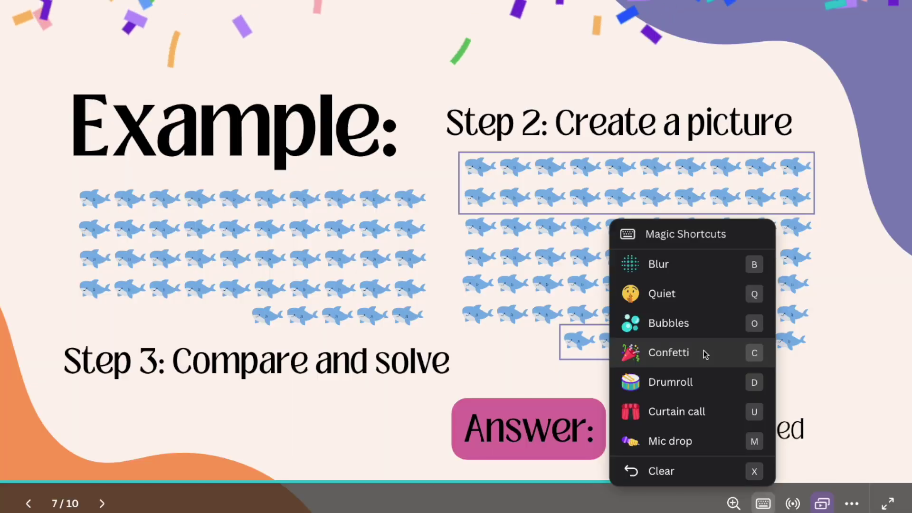
Play the Drumroll and Curtain call effects over the slide, then show the presenting options
{"action": "left_click", "coordinate": [702, 381]}
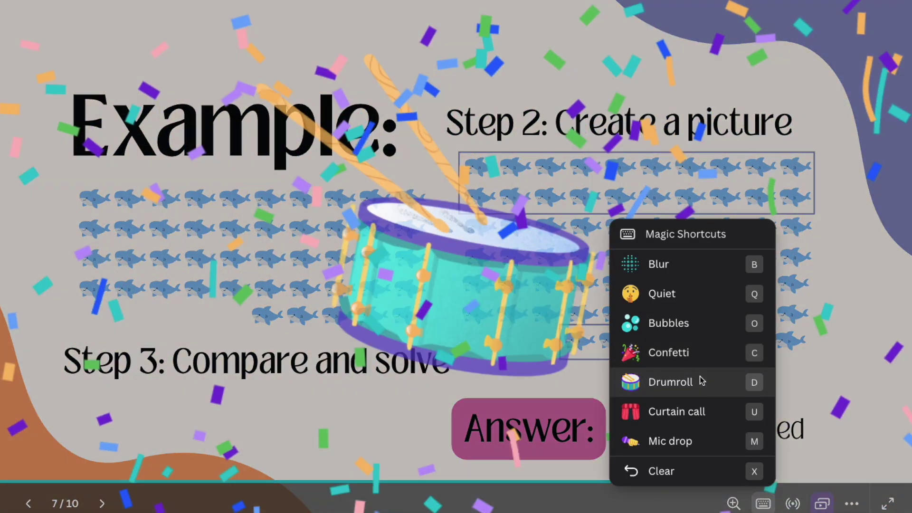
{"action": "left_click", "coordinate": [713, 413]}
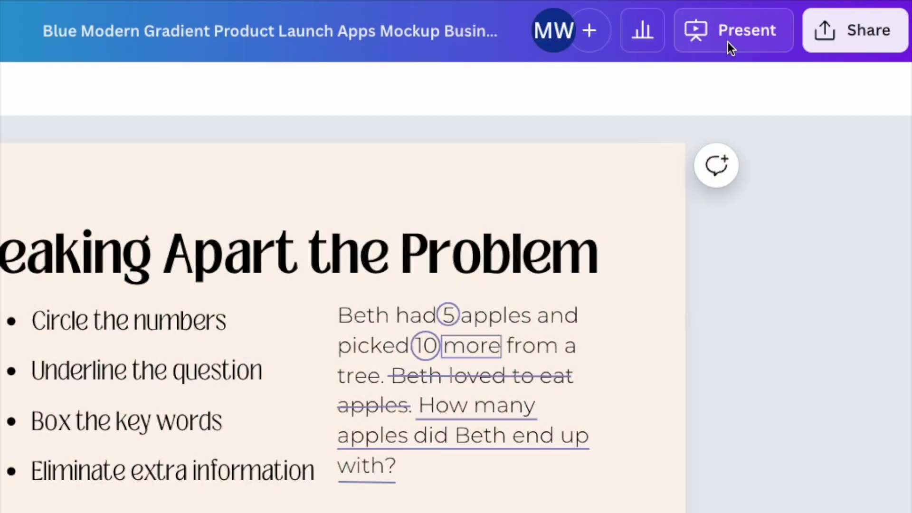
{"action": "left_click", "coordinate": [729, 43]}
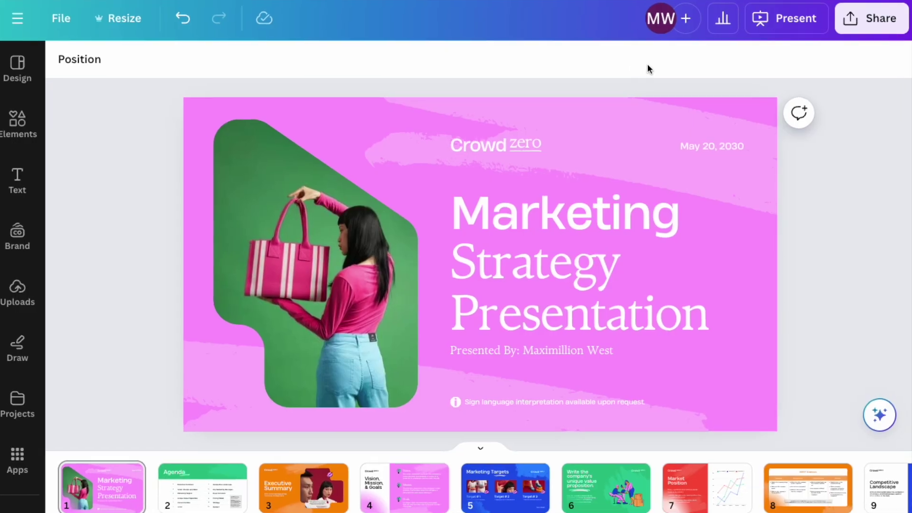
Go to Share > Download and expand the File type list with PDF and PPTX
{"action": "left_click", "coordinate": [880, 15]}
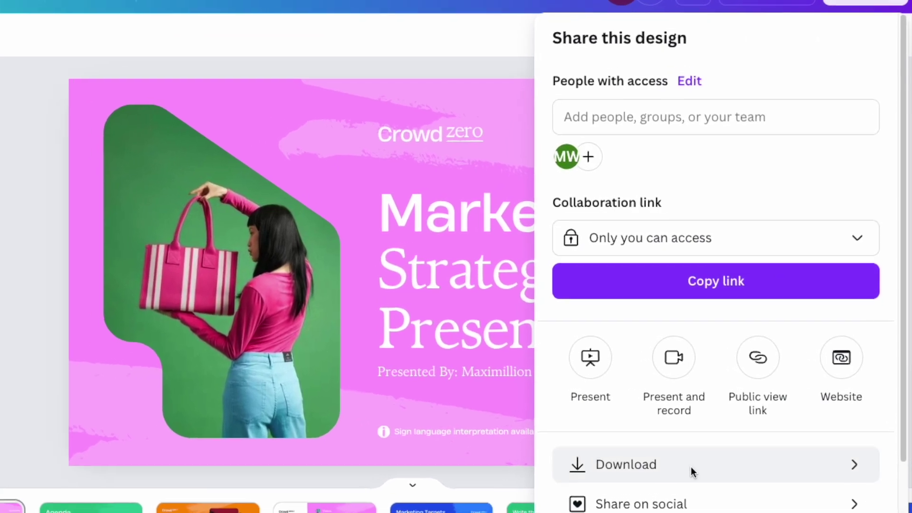
{"action": "left_click", "coordinate": [691, 465]}
{"action": "left_click", "coordinate": [727, 114]}
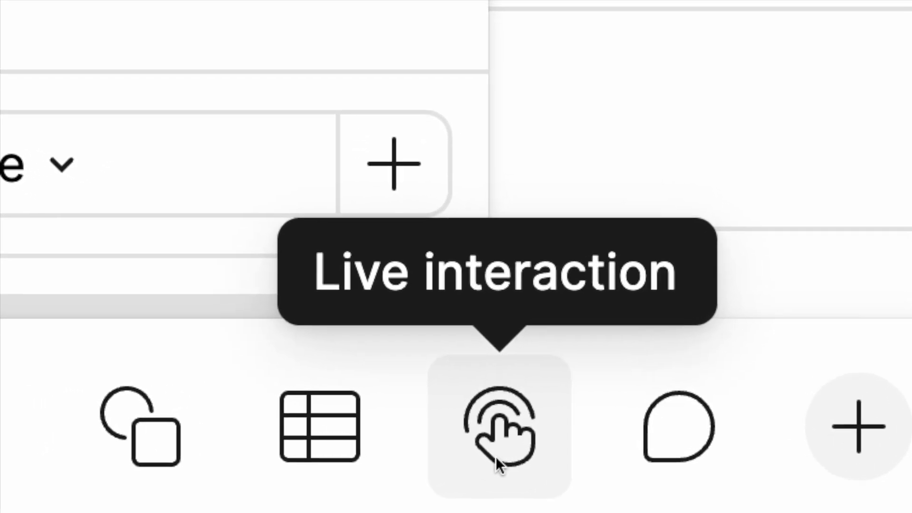
Bring up the Live interaction dialog offering Poll and Stamps
{"action": "left_click", "coordinate": [493, 458]}
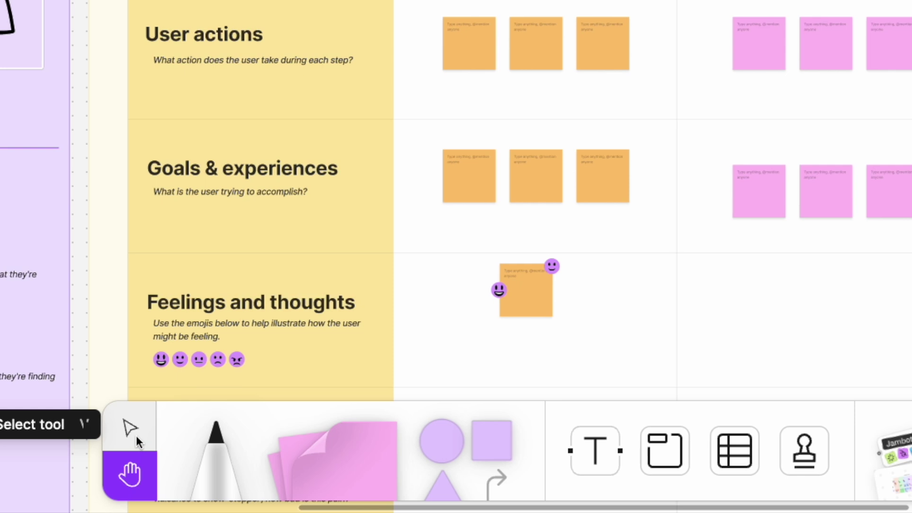
Return to the Select tool and place a pink sticky note from the toolbar stack on the journey board
{"action": "left_click", "coordinate": [136, 436]}
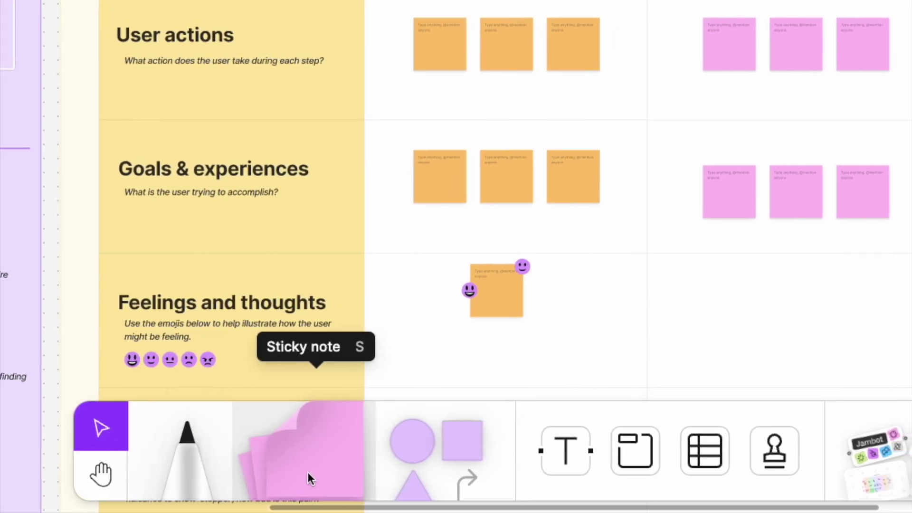
{"action": "left_click_drag", "start_coordinate": [309, 479], "coordinate": [567, 396]}
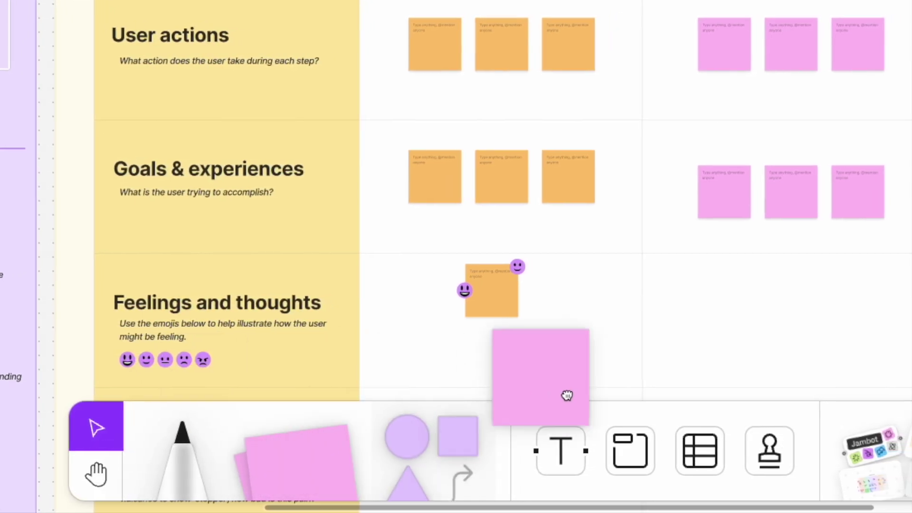
{"action": "left_click_drag", "start_coordinate": [765, 321], "coordinate": [766, 323]}
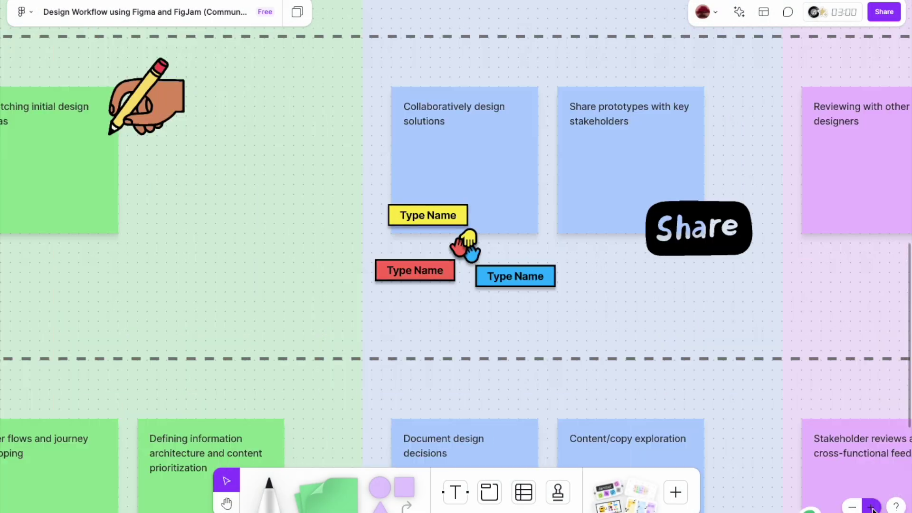
Zoom in on the Type Name stickers on the FigJam design workflow board
{"action": "left_click", "coordinate": [873, 509]}
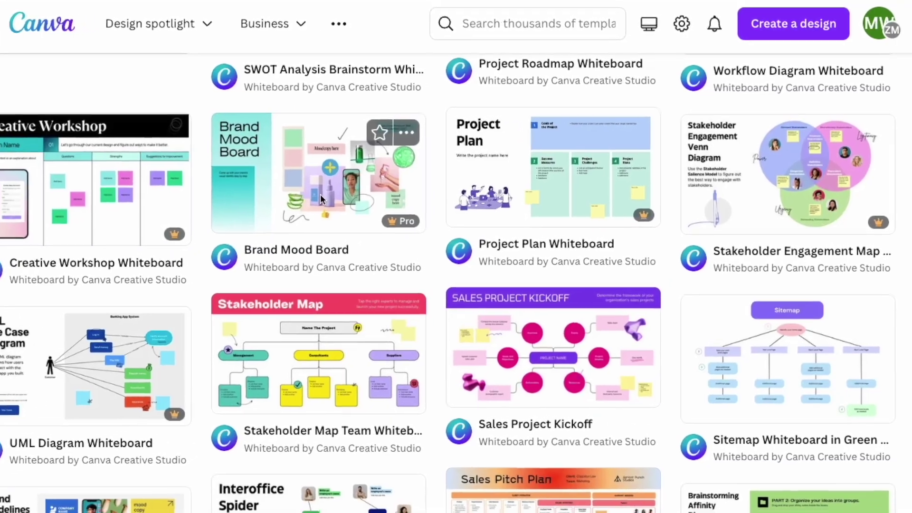
Open the Brand Mood Board template preview from the whiteboard template grid
{"action": "left_click", "coordinate": [320, 194]}
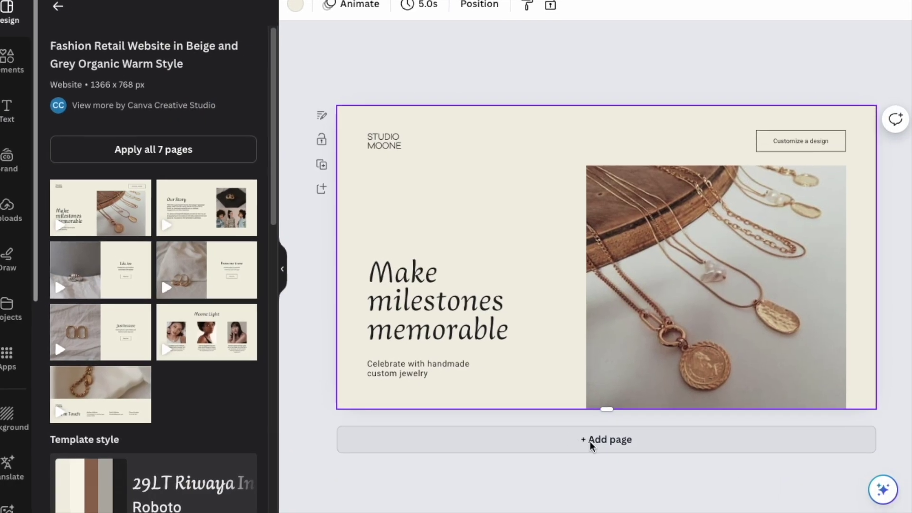
Add two pages after the first, filled with the Our Story and Moone Light layouts
{"action": "left_click", "coordinate": [590, 445]}
{"action": "left_click", "coordinate": [171, 201]}
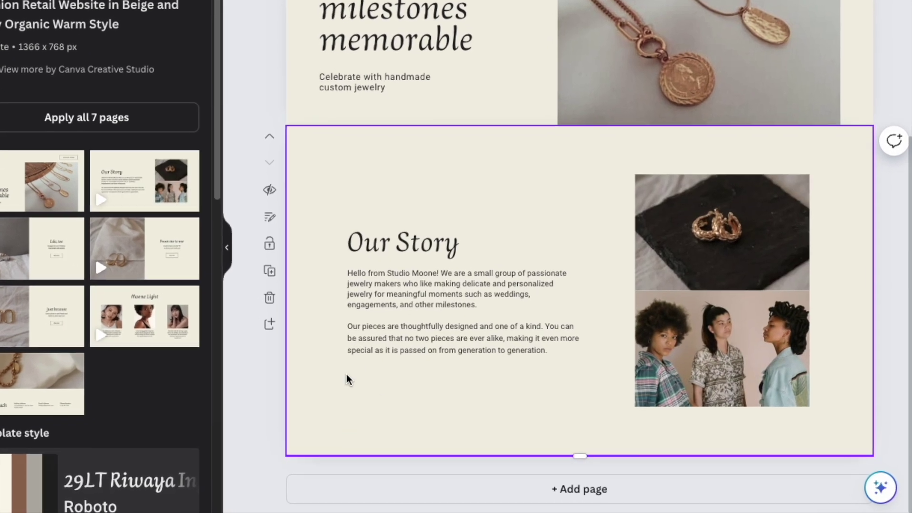
{"action": "left_click", "coordinate": [570, 489]}
{"action": "left_click", "coordinate": [74, 303]}
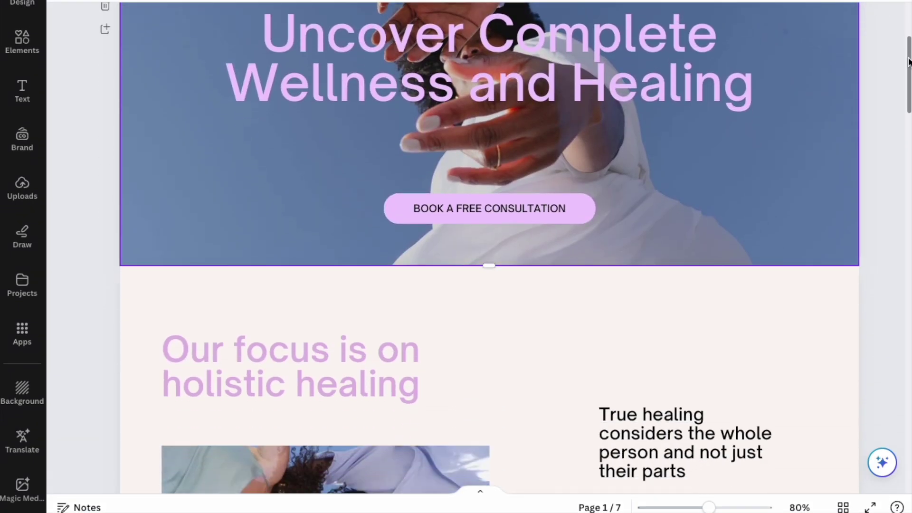
{"action": "left_click_drag", "start_coordinate": [909, 30], "coordinate": [909, 99]}
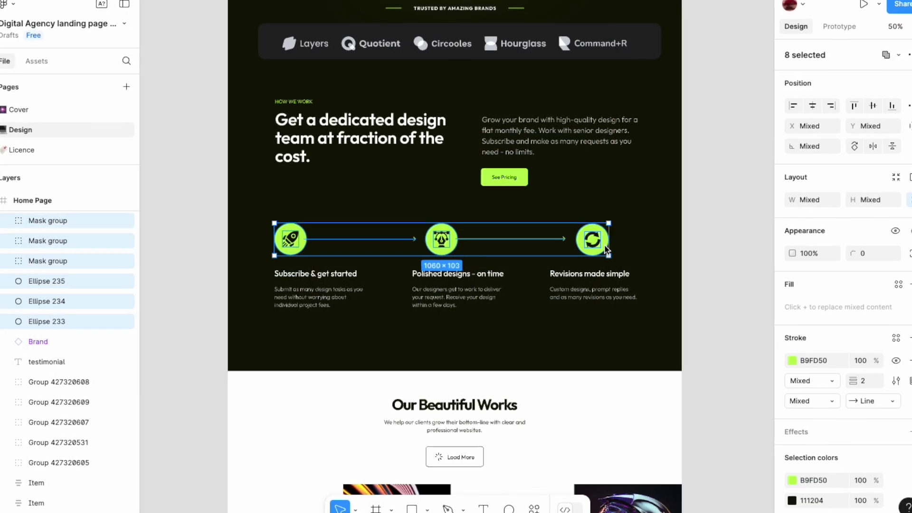
Narrow the three-step icon row, deselect it, and drag the Agate card into the Index frame
{"action": "left_click_drag", "start_coordinate": [607, 254], "coordinate": [582, 252]}
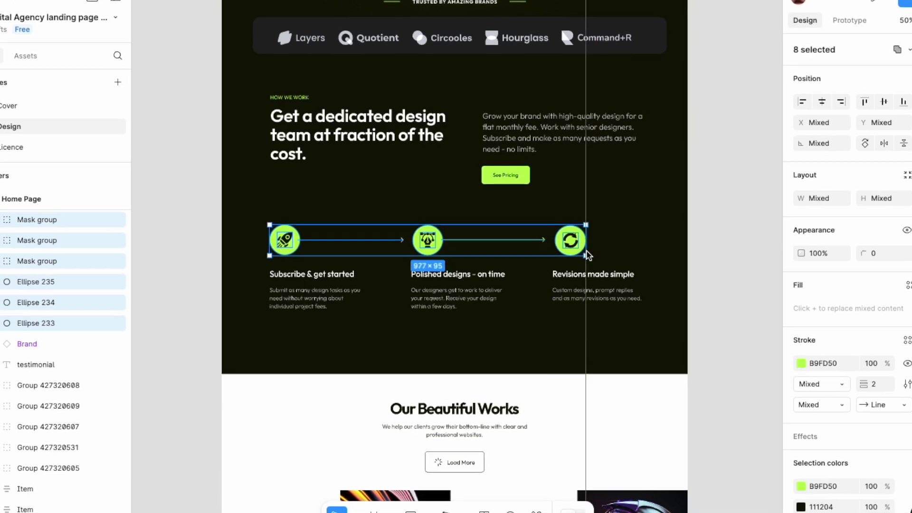
{"action": "key", "text": "Escape"}
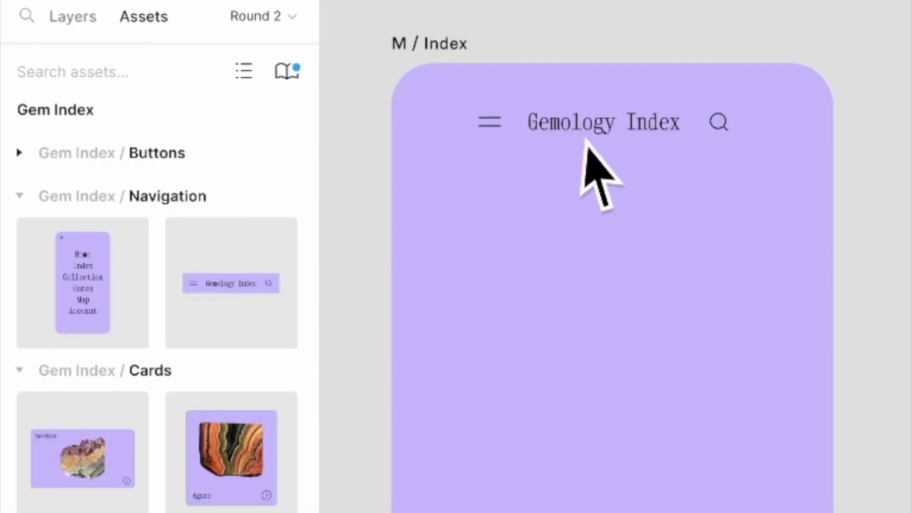
{"action": "left_click_drag", "start_coordinate": [243, 428], "coordinate": [677, 342]}
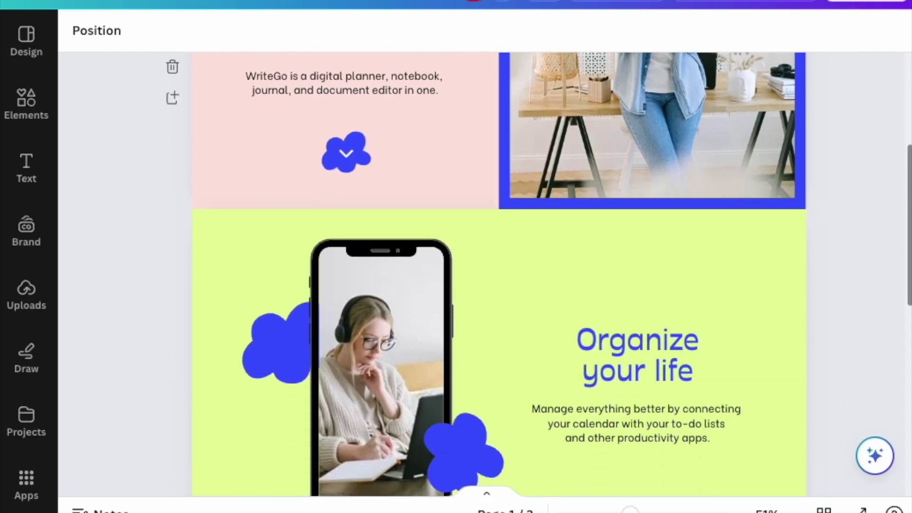
{"action": "scroll", "coordinate": [499, 274], "scroll_direction": "down", "scroll_amount": 2}
{"action": "scroll", "coordinate": [499, 274], "scroll_direction": "down", "scroll_amount": 2}
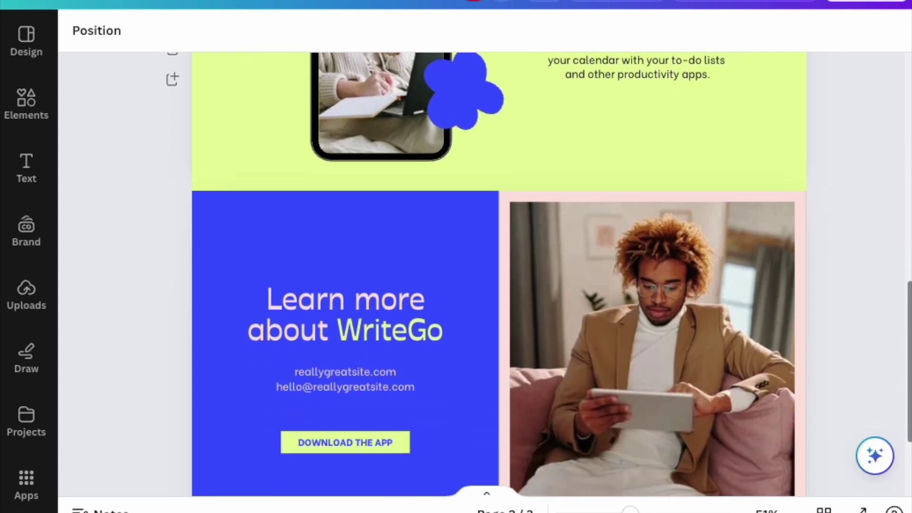
{"action": "scroll", "coordinate": [499, 274], "scroll_direction": "down", "scroll_amount": 1}
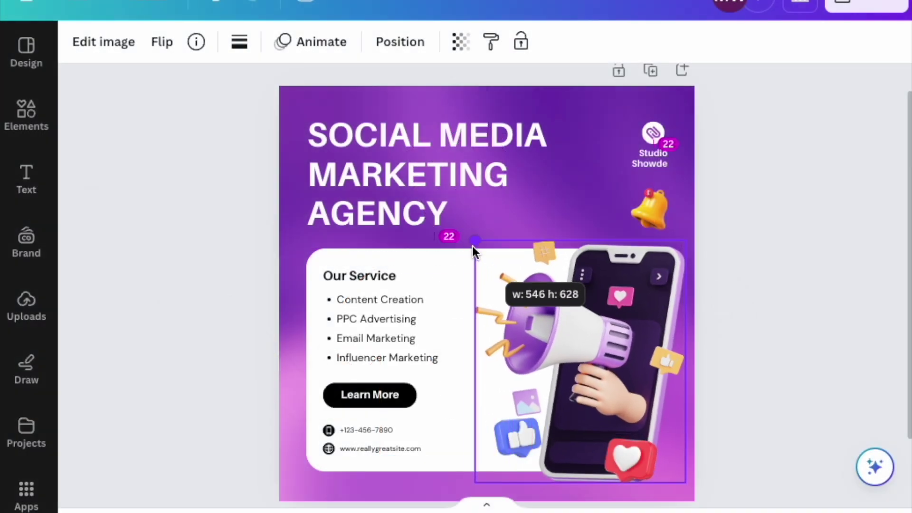
Drag the megaphone-and-phone image's top-left corner outward to enlarge it beside the headline
{"action": "left_click_drag", "start_coordinate": [472, 252], "coordinate": [401, 193]}
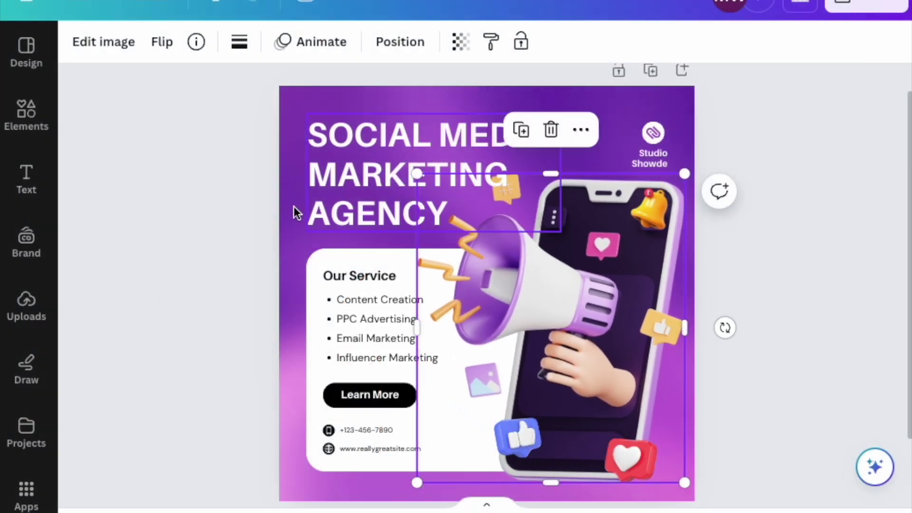